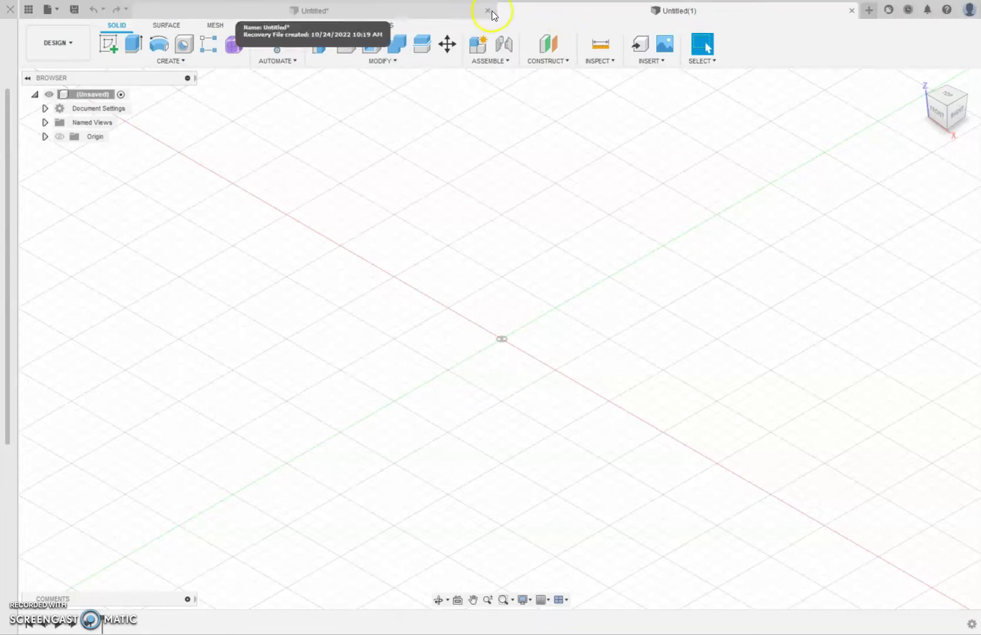
Start a sketch on the vertical YZ plane and draw a tall, narrow rectangle offset to one side of the origin.
{"action": "left_click", "coordinate": [462, 265]}
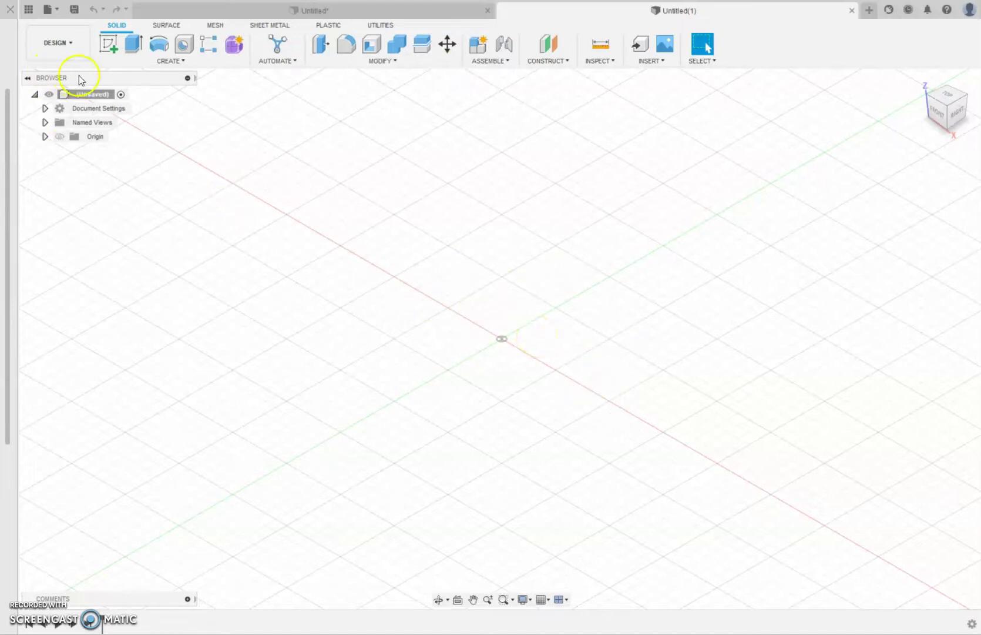
{"action": "left_click", "coordinate": [107, 45]}
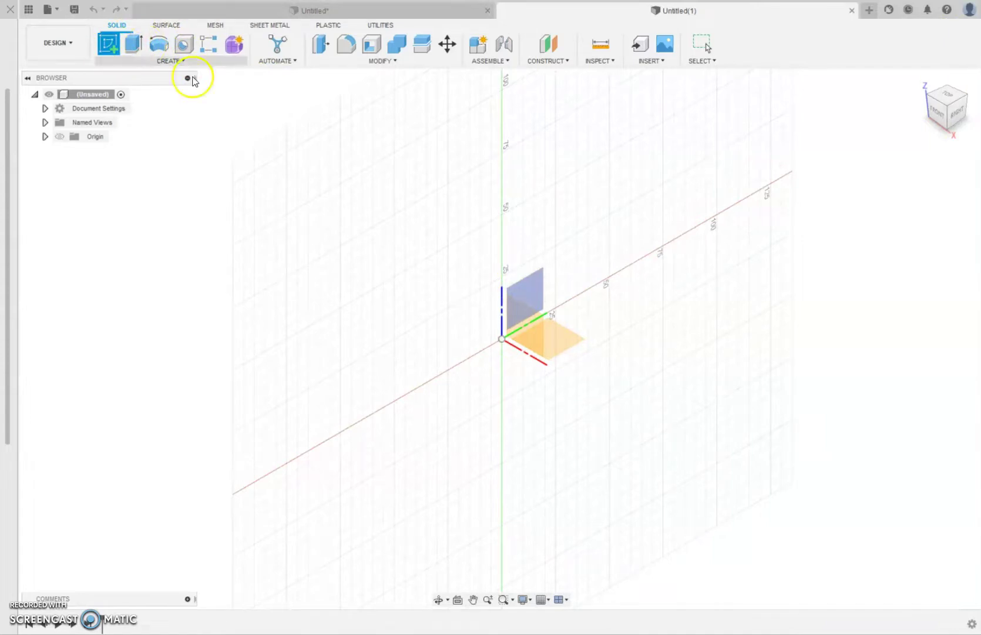
{"action": "left_click", "coordinate": [155, 49]}
{"action": "left_click", "coordinate": [529, 288]}
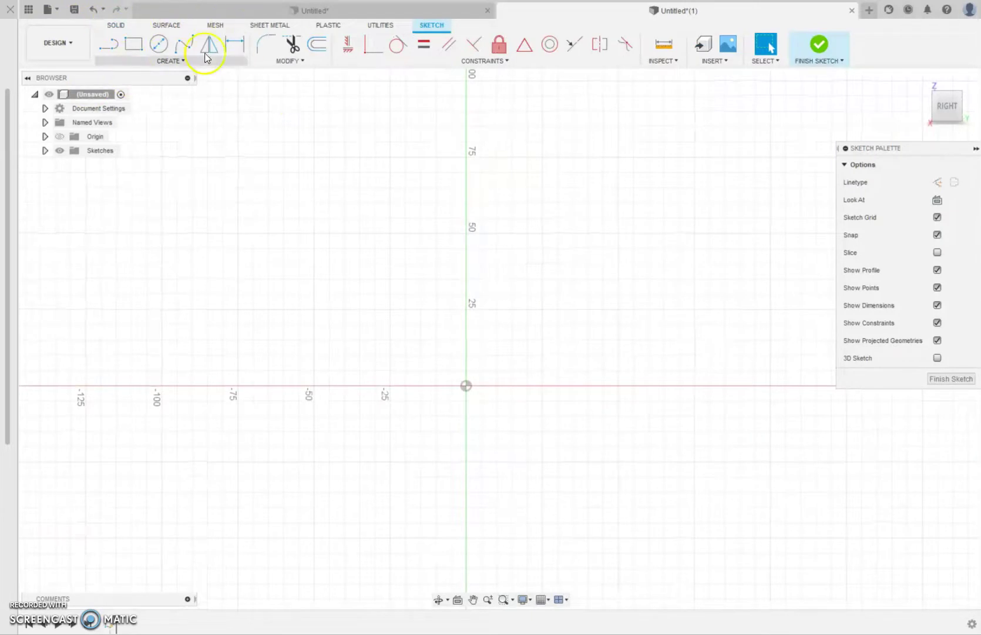
{"action": "left_click", "coordinate": [171, 63]}
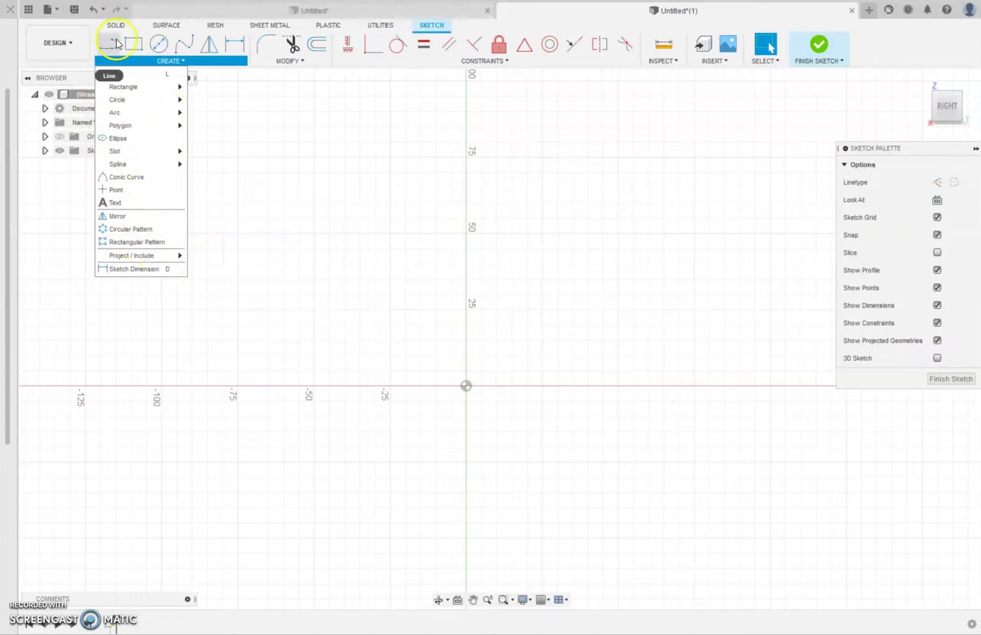
{"action": "left_click", "coordinate": [133, 44]}
{"action": "left_click", "coordinate": [315, 188]}
{"action": "left_click", "coordinate": [354, 347]}
Add a circle below the rectangle and a separate vertical line across the origin from them, then finish the sketch.
{"action": "left_click", "coordinate": [153, 49]}
{"action": "left_click_drag", "start_coordinate": [345, 431], "coordinate": [335, 485]}
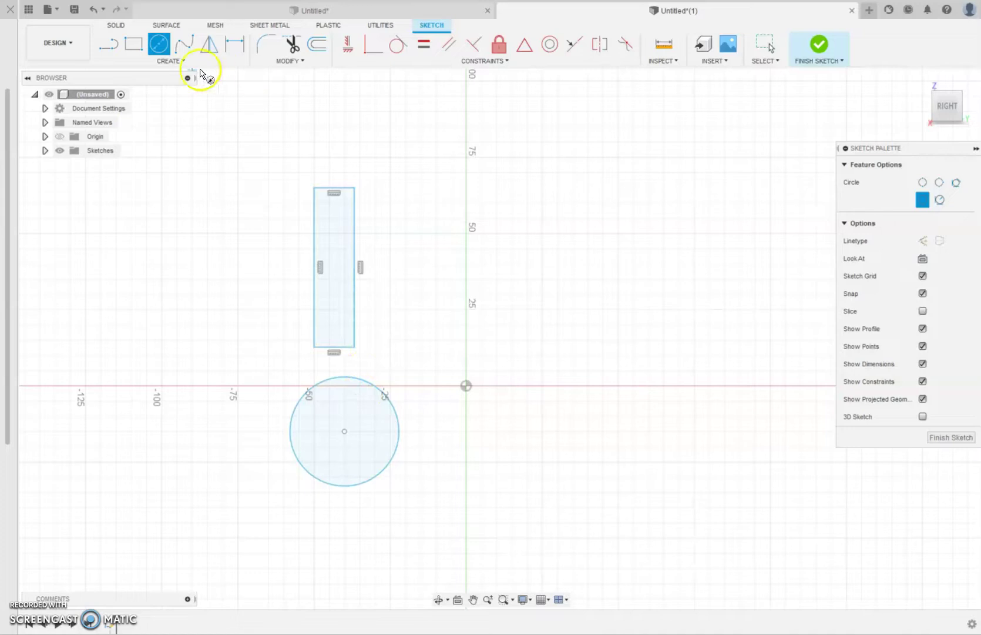
{"action": "left_click", "coordinate": [108, 44]}
{"action": "left_click", "coordinate": [527, 188]}
{"action": "left_click", "coordinate": [527, 461]}
{"action": "mouse_move", "coordinate": [624, 327]}
{"action": "right_mouse_down"}
{"action": "mouse_move", "coordinate": [638, 325]}
{"action": "mouse_move", "coordinate": [677, 268]}
{"action": "mouse_move", "coordinate": [670, 283]}
{"action": "right_mouse_up"}
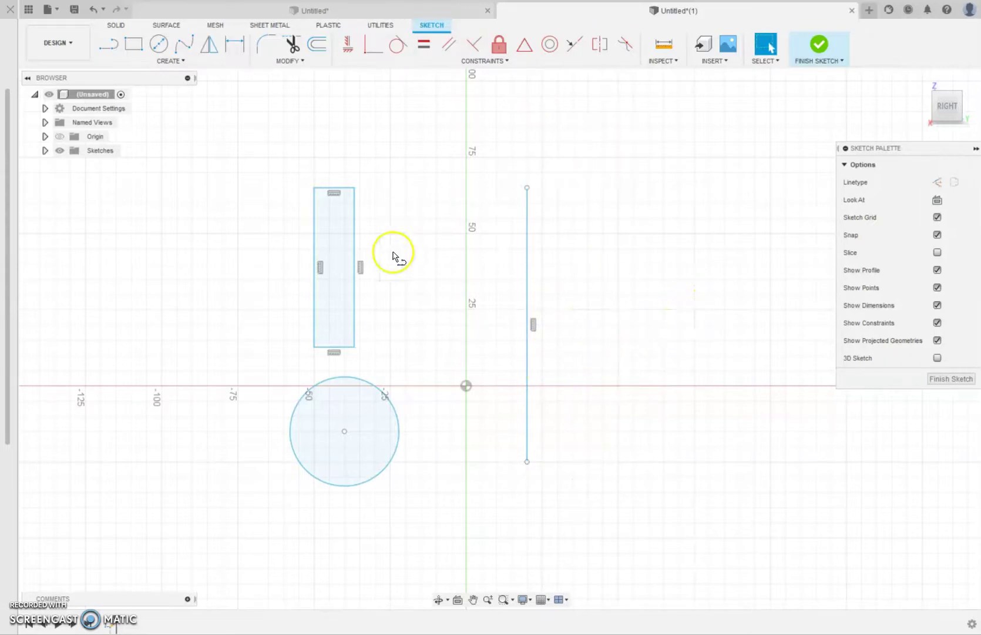
{"action": "left_click", "coordinate": [820, 50]}
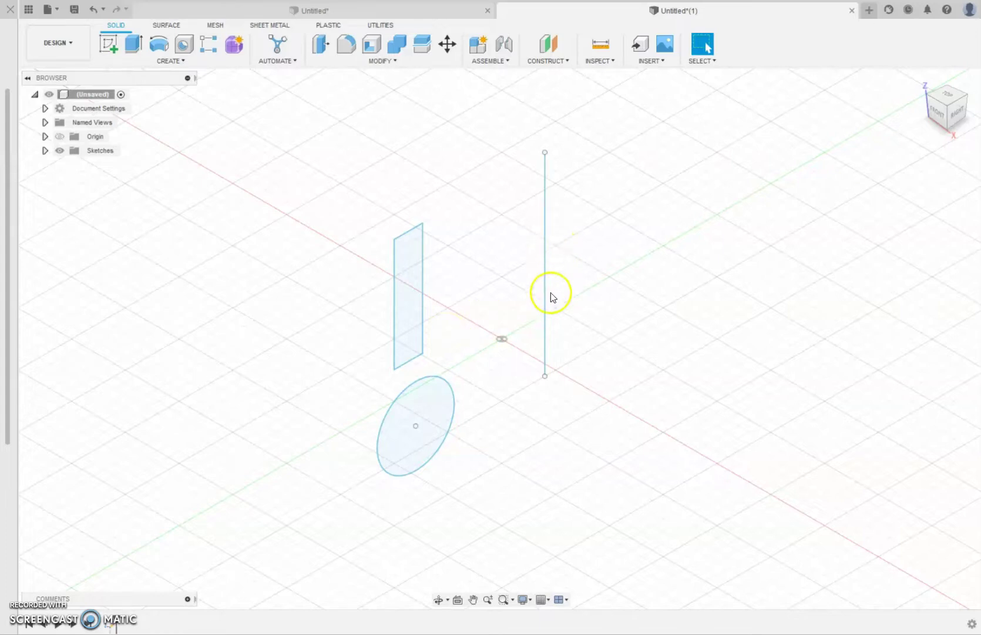
{"action": "left_click", "coordinate": [159, 43]}
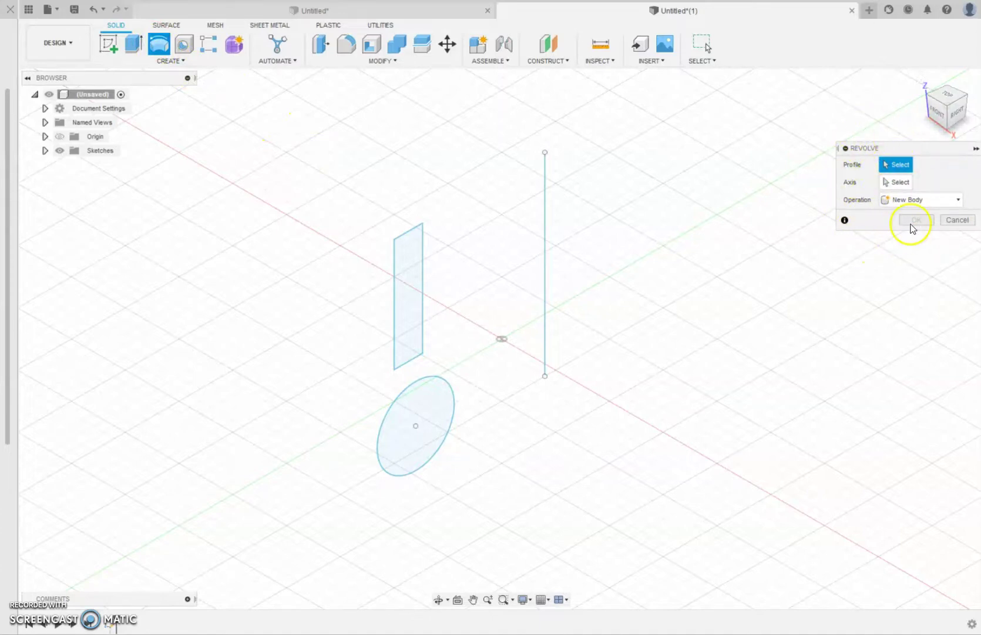
{"action": "left_click", "coordinate": [970, 222]}
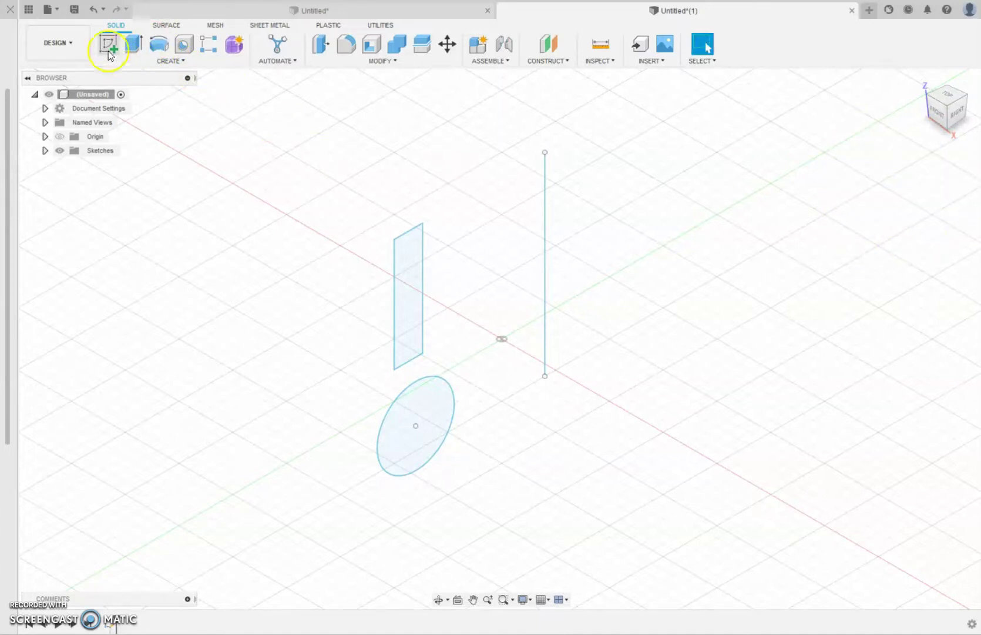
{"action": "left_click", "coordinate": [135, 44]}
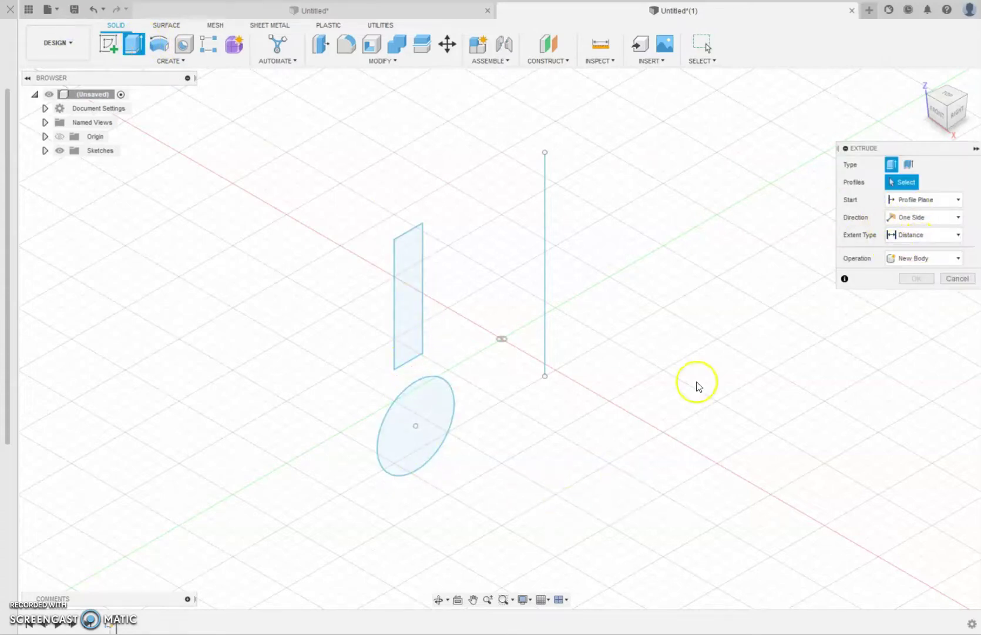
{"action": "left_click", "coordinate": [411, 411]}
{"action": "left_click", "coordinate": [401, 329]}
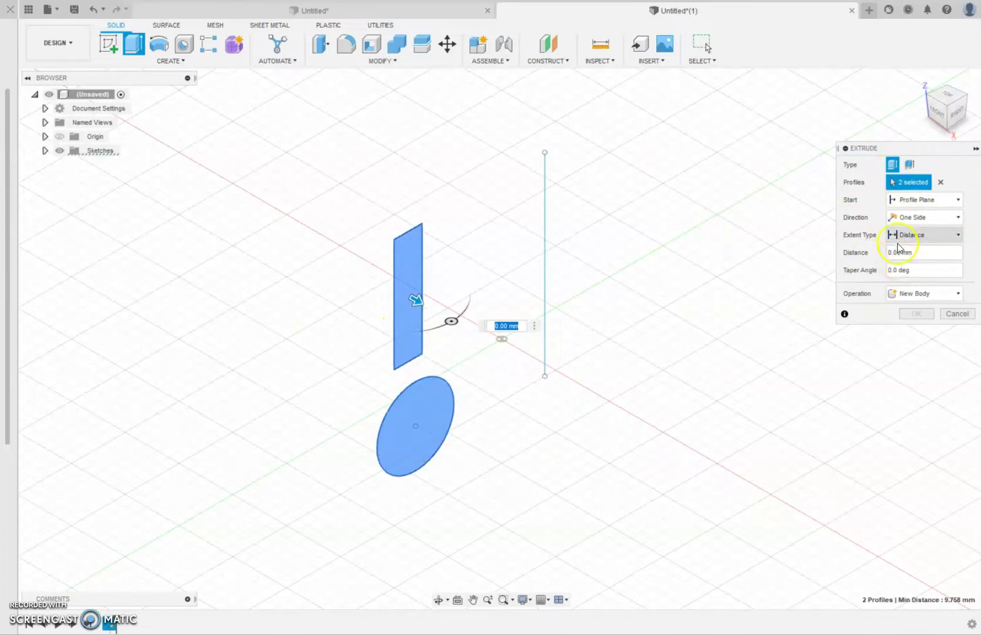
{"action": "left_click", "coordinate": [951, 315]}
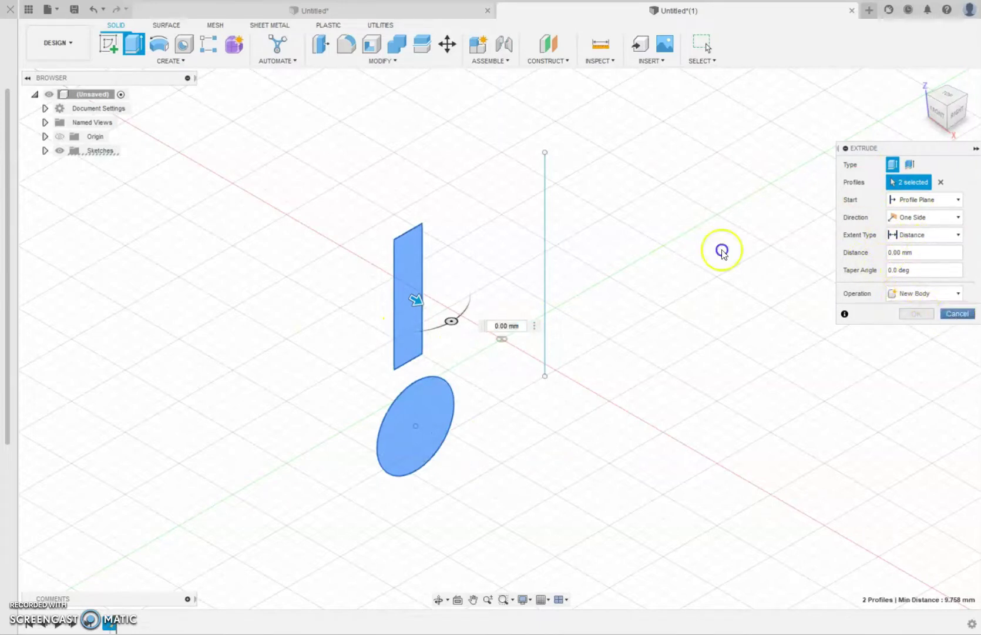
Revolve the rectangle and circle profiles around the separate vertical line with the New Body operation.
{"action": "left_click", "coordinate": [159, 52]}
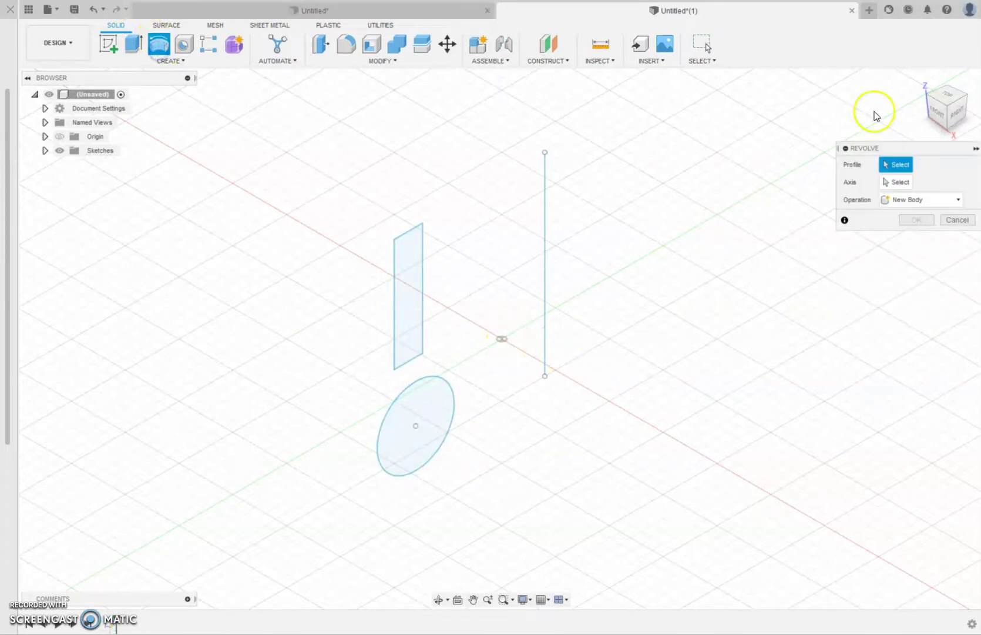
{"action": "left_click", "coordinate": [427, 278]}
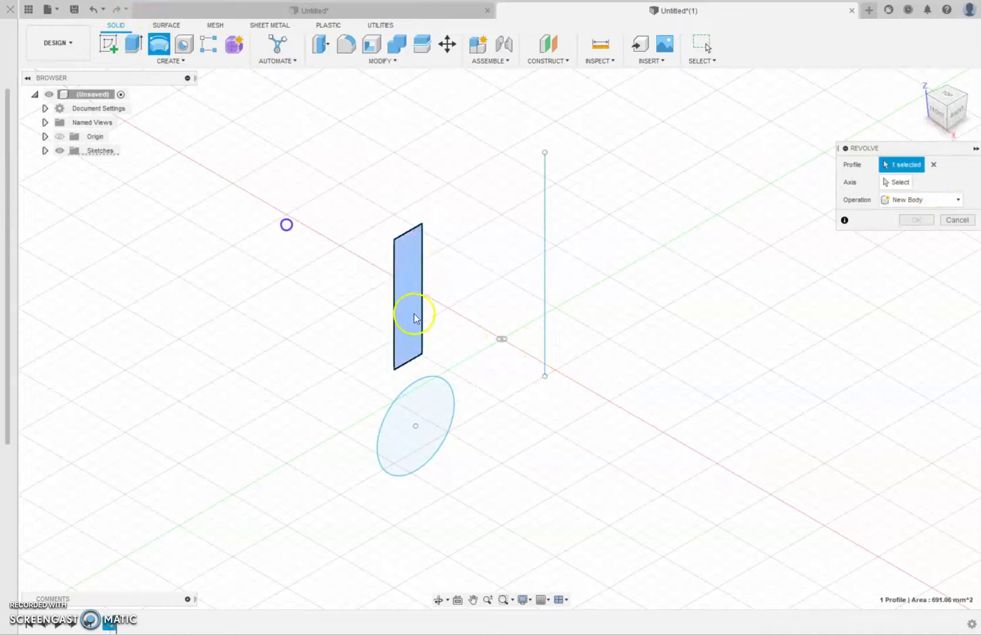
{"action": "left_click", "coordinate": [438, 432]}
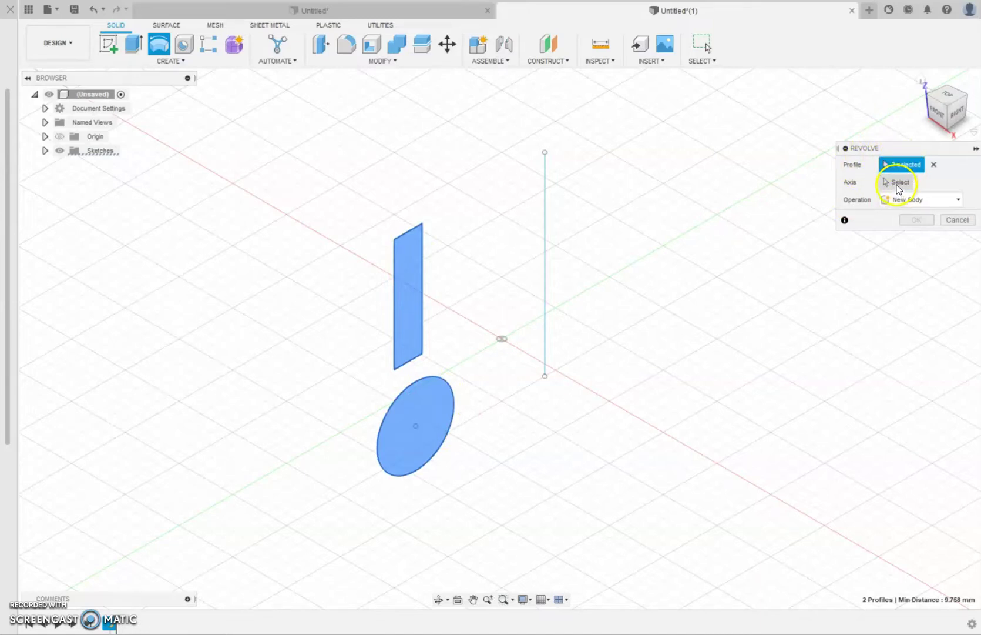
{"action": "left_click", "coordinate": [897, 183]}
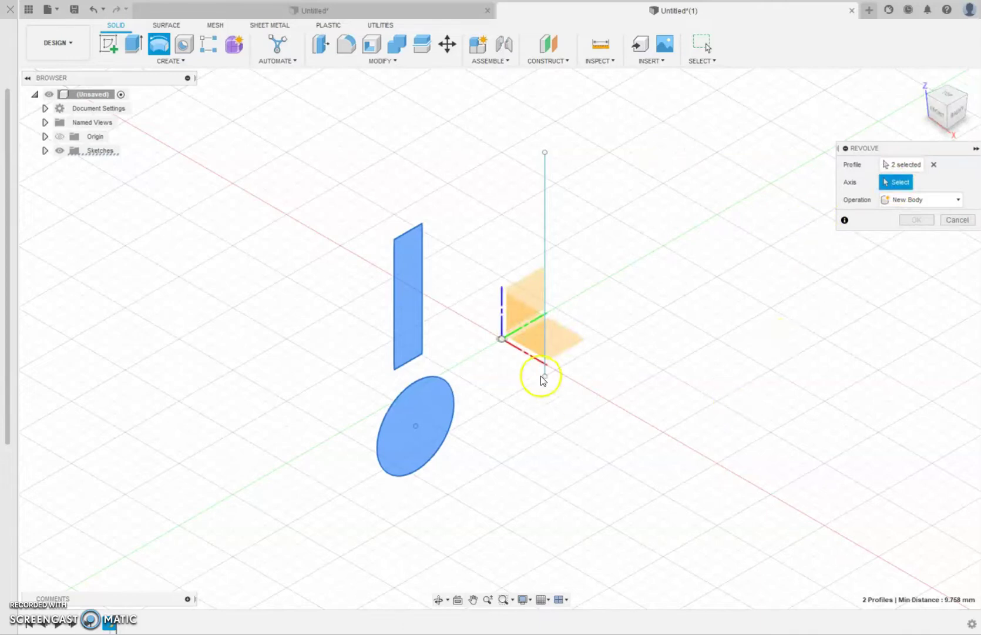
{"action": "left_click", "coordinate": [545, 213]}
{"action": "left_click", "coordinate": [904, 274]}
Sketch a circle on the flat top face of the upper ring, large enough to surround both revolved bodies.
{"action": "mouse_move", "coordinate": [949, 118]}
{"action": "left_mouse_down"}
{"action": "mouse_move", "coordinate": [943, 21]}
{"action": "mouse_move", "coordinate": [942, 130]}
{"action": "left_mouse_up"}
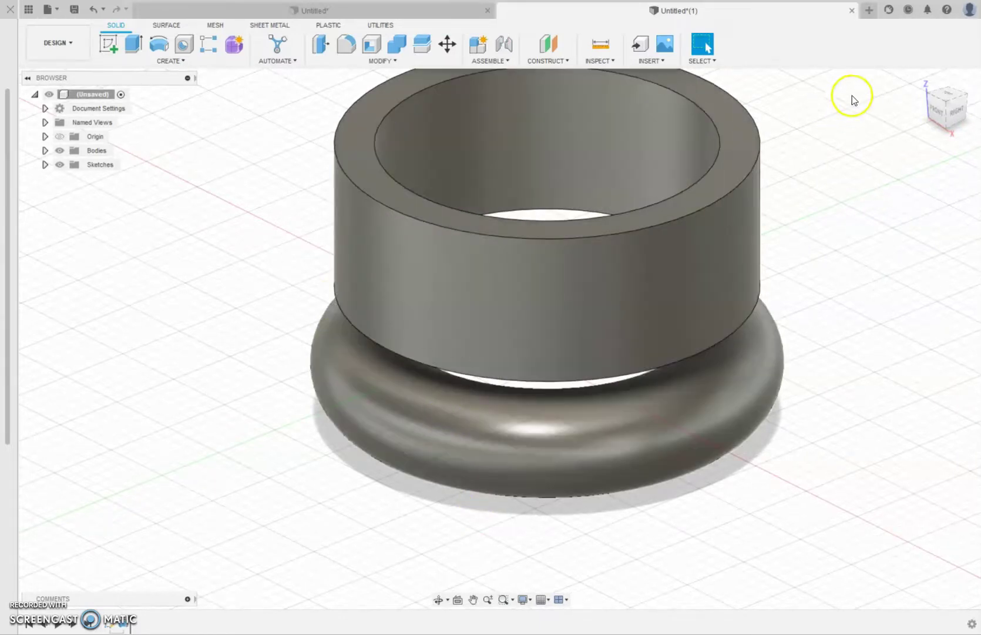
{"action": "left_click_drag", "start_coordinate": [937, 108], "coordinate": [947, 80]}
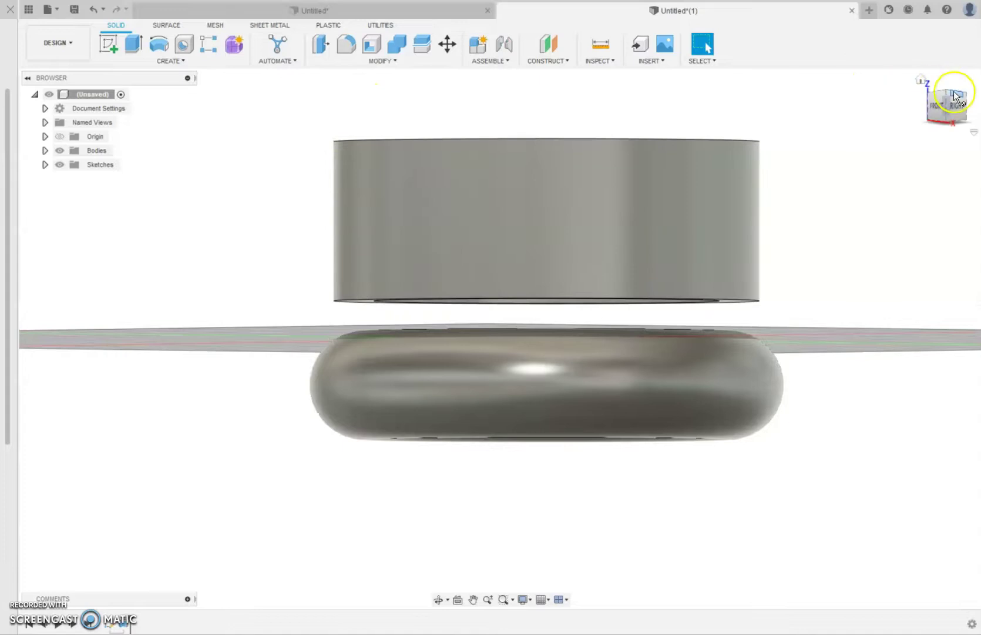
{"action": "left_click_drag", "start_coordinate": [957, 101], "coordinate": [965, 126]}
{"action": "scroll", "coordinate": [626, 388], "scroll_direction": "down", "scroll_amount": 5}
{"action": "scroll", "coordinate": [712, 438], "scroll_direction": "up", "scroll_amount": 3}
{"action": "scroll", "coordinate": [145, 245], "scroll_direction": "up", "scroll_amount": 2}
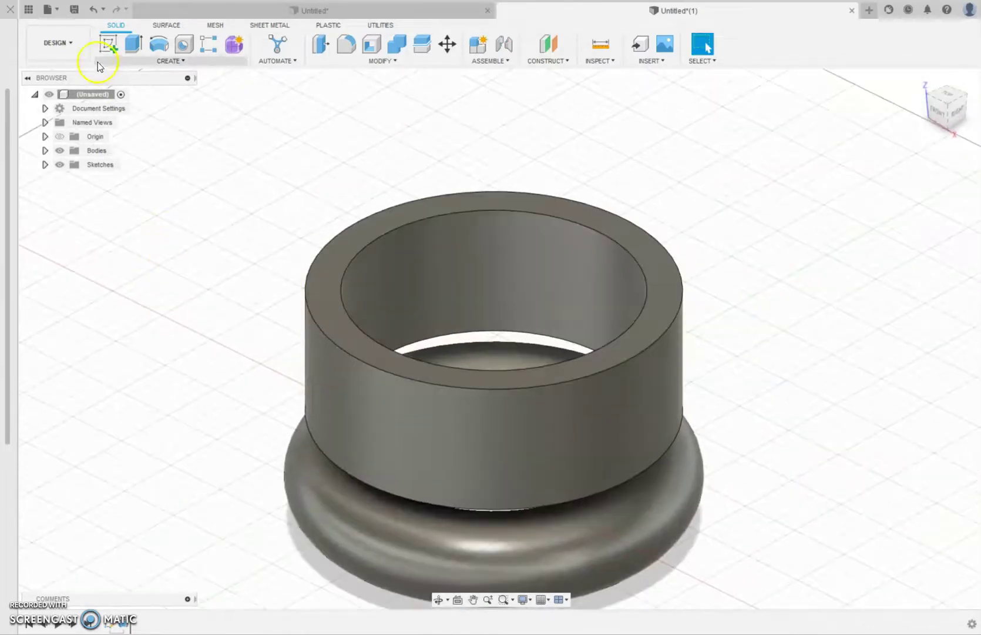
{"action": "left_click", "coordinate": [107, 44]}
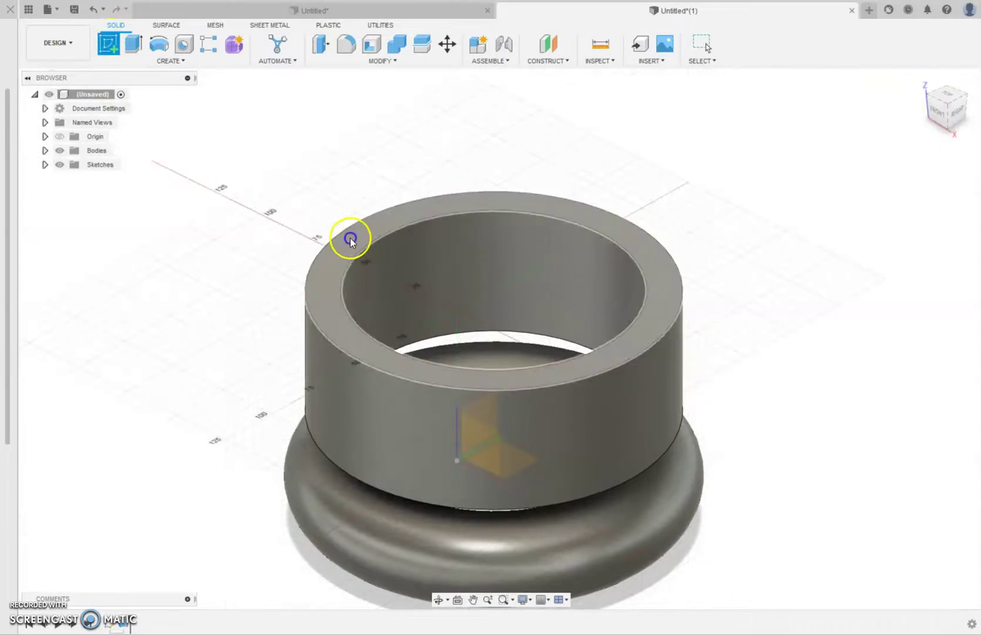
{"action": "left_click", "coordinate": [236, 188]}
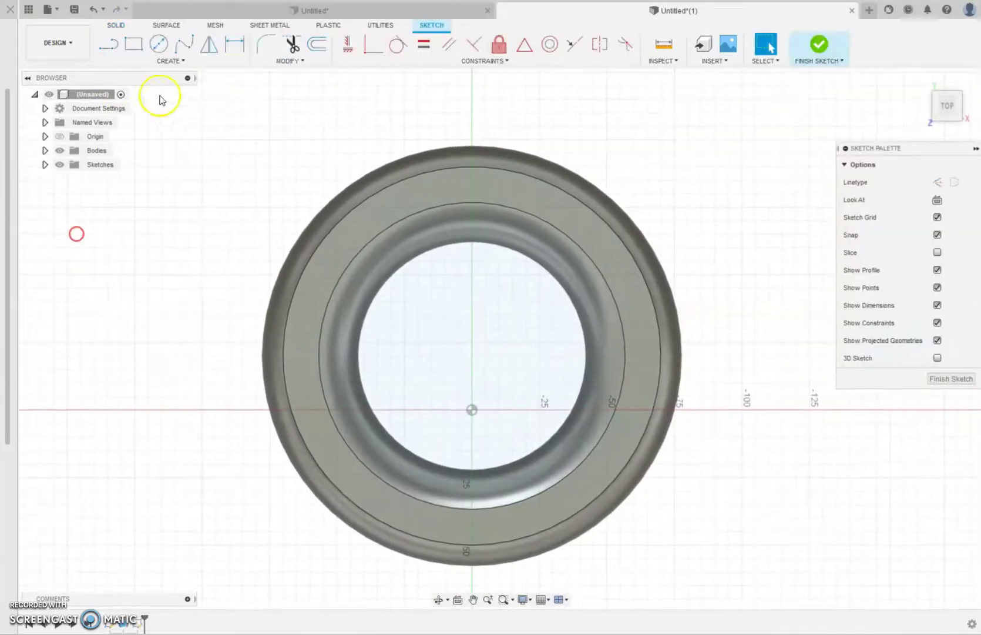
{"action": "left_click", "coordinate": [159, 43]}
{"action": "left_click", "coordinate": [472, 369]}
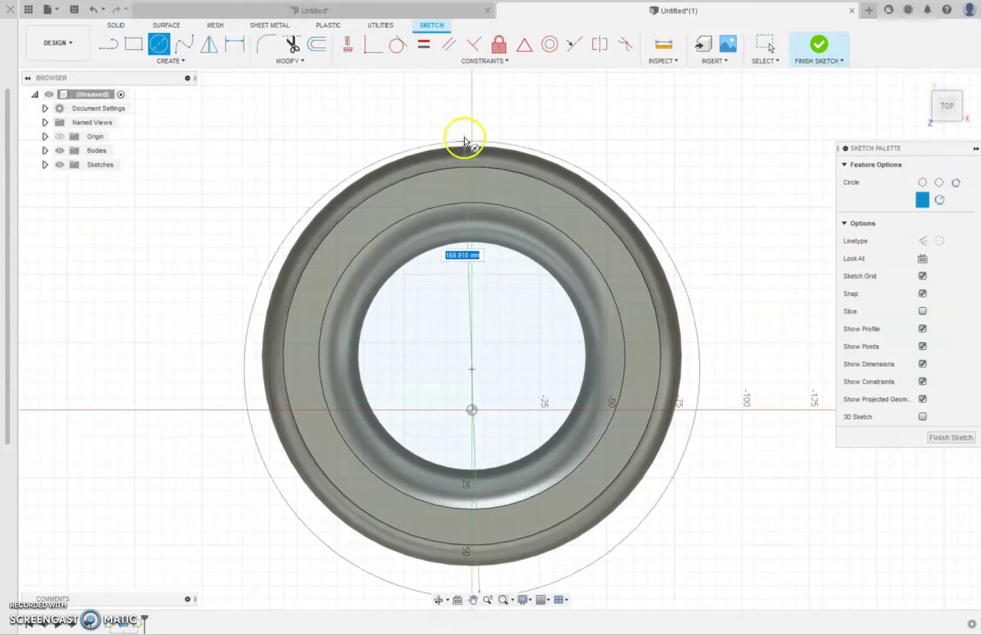
{"action": "left_click", "coordinate": [454, 87]}
{"action": "left_click", "coordinate": [825, 45]}
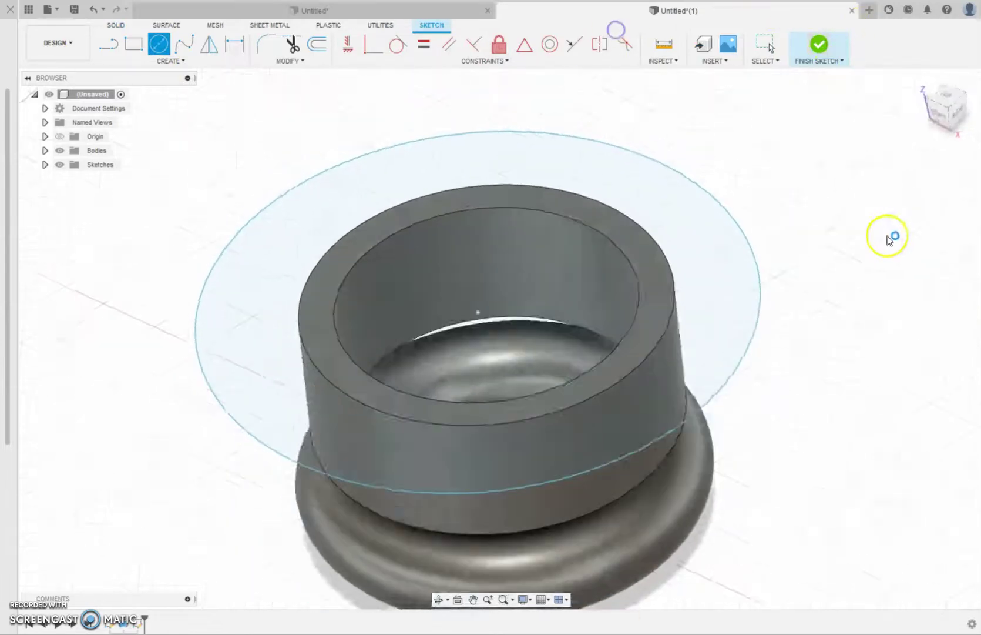
Extrude all three profiles within the large circle 10 mm away from the ring, using the Join operation.
{"action": "left_click", "coordinate": [134, 43]}
{"action": "left_click", "coordinate": [257, 237]}
{"action": "left_click", "coordinate": [343, 264]}
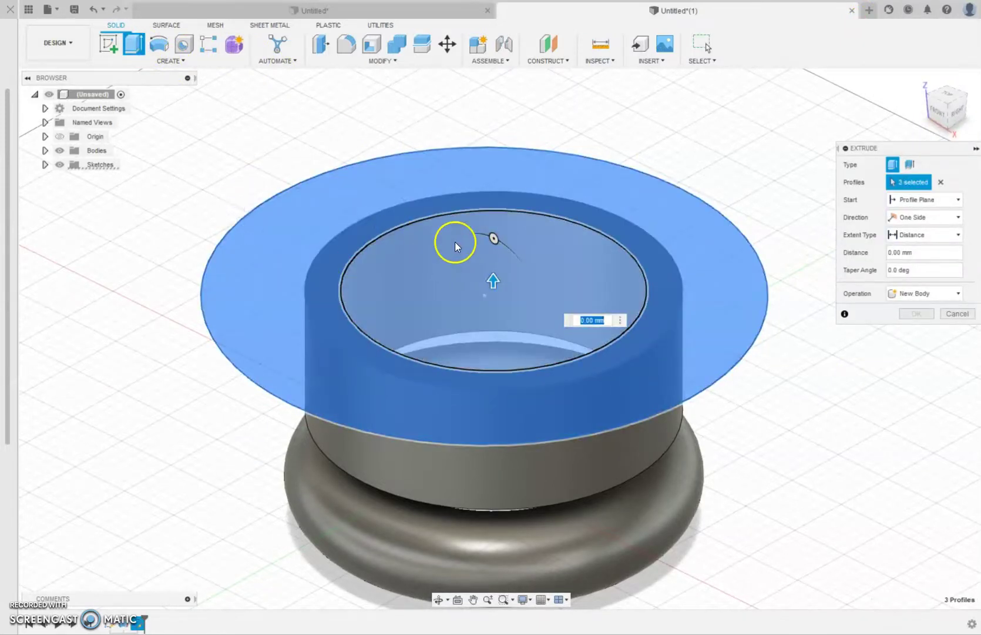
{"action": "left_click", "coordinate": [492, 277]}
{"action": "middle_click_drag", "start_coordinate": [717, 73], "coordinate": [812, 242], "text": "shift"}
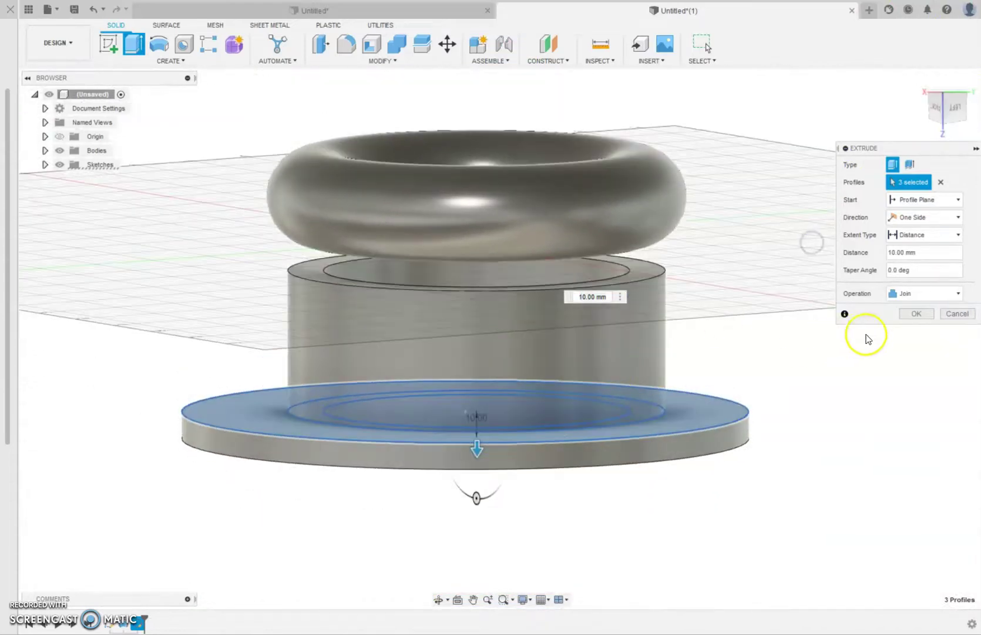
{"action": "left_click", "coordinate": [916, 313]}
{"action": "middle_click_drag", "start_coordinate": [440, 350], "coordinate": [736, 392], "text": "shift"}
{"action": "left_click", "coordinate": [942, 100]}
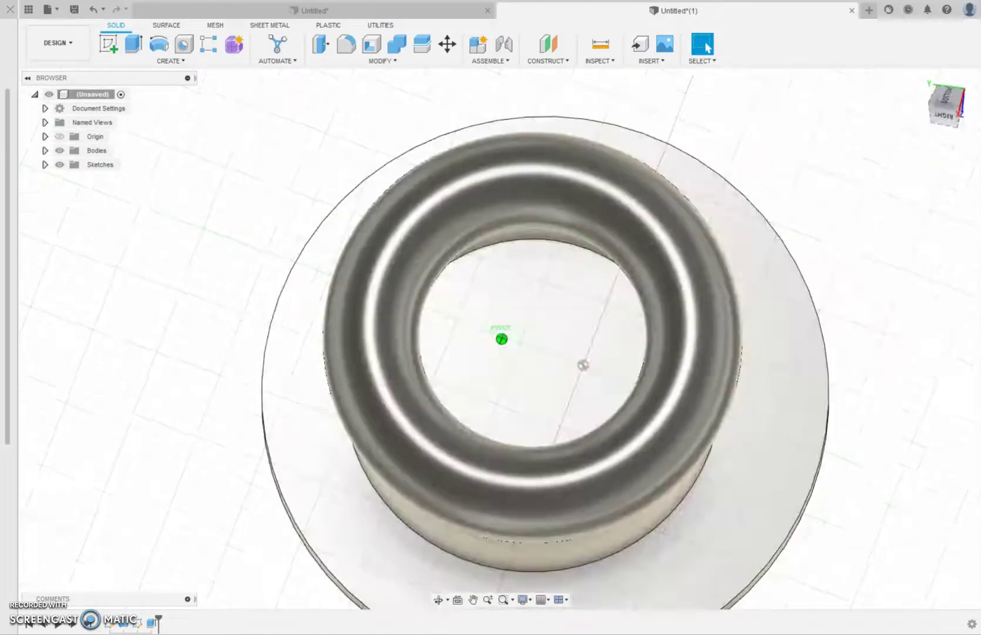
{"action": "mouse_move", "coordinate": [948, 115]}
{"action": "left_mouse_down"}
{"action": "mouse_move", "coordinate": [955, 65]}
{"action": "mouse_move", "coordinate": [975, 112]}
{"action": "left_mouse_up"}
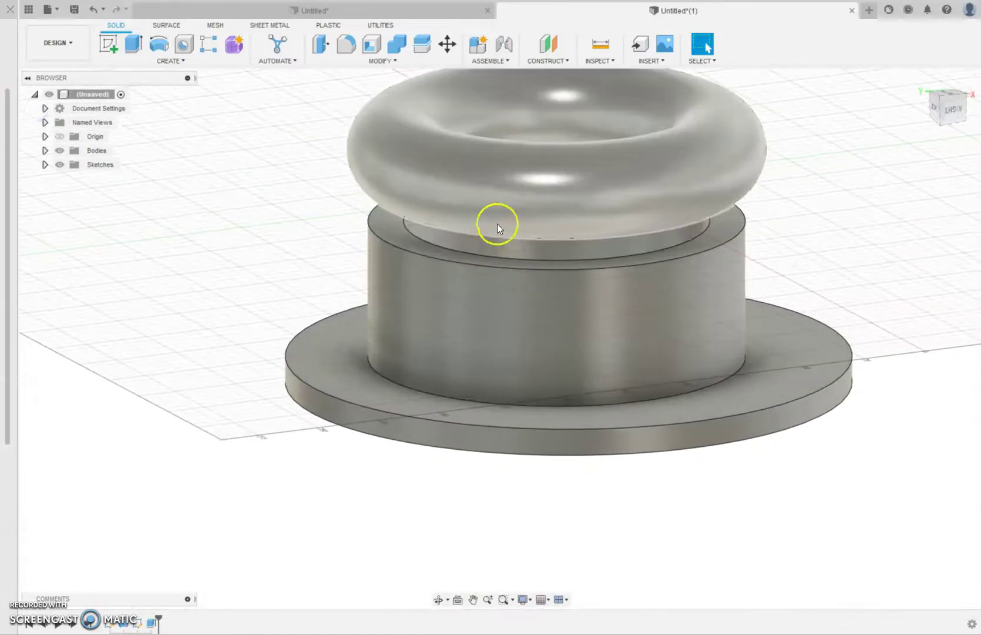
{"action": "middle_click_drag", "start_coordinate": [498, 225], "coordinate": [392, 300]}
{"action": "scroll", "coordinate": [452, 318], "scroll_direction": "down", "scroll_amount": 2}
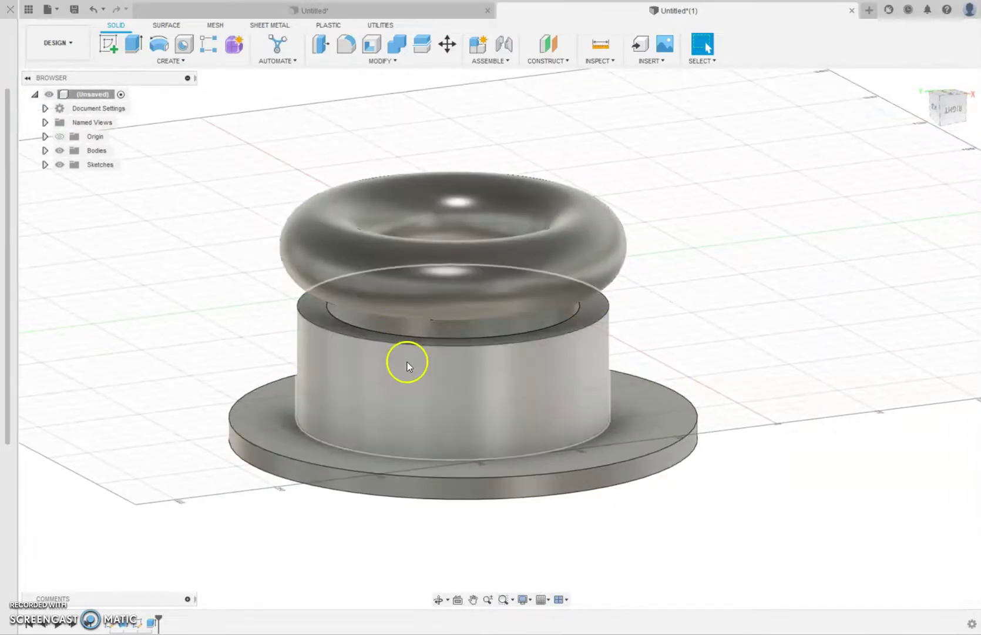